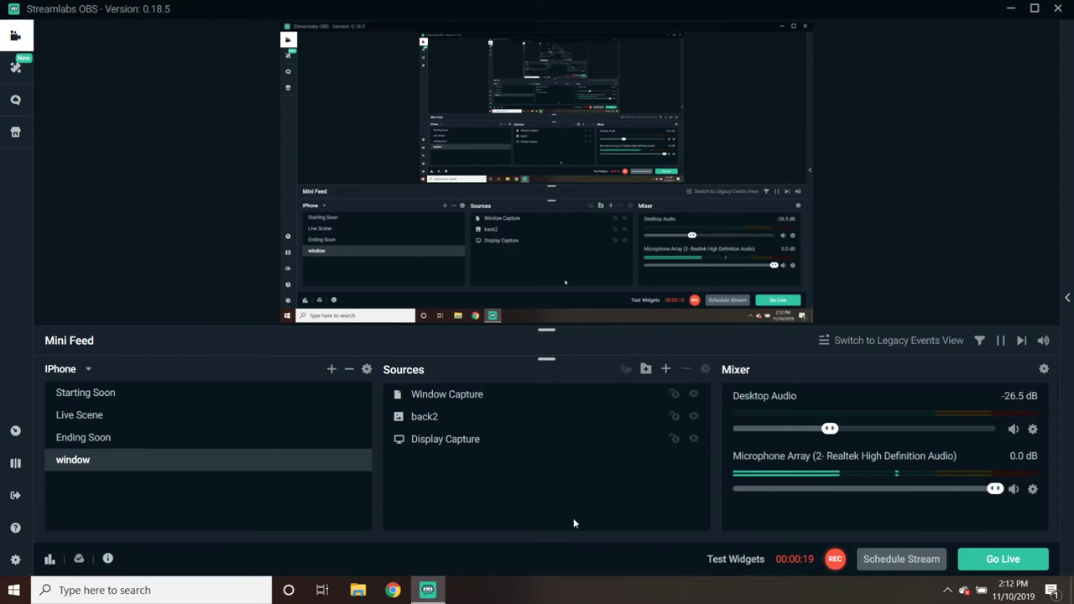
- Add a new Video Capture Device source so the existing Webcam can be chosen
{"action": "left_click", "coordinate": [666, 370]}
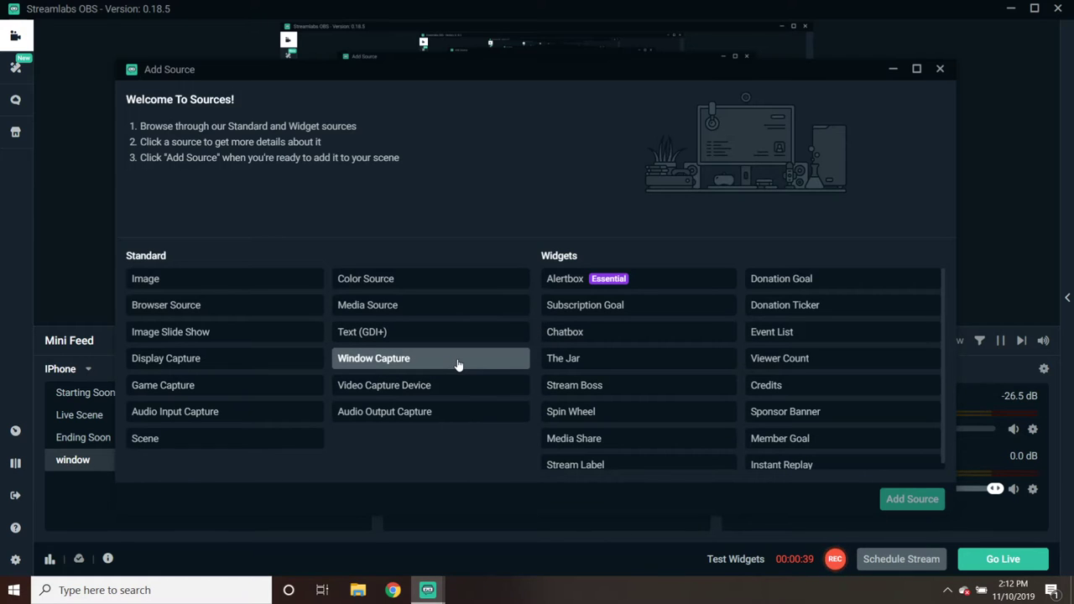
{"action": "left_click", "coordinate": [430, 385]}
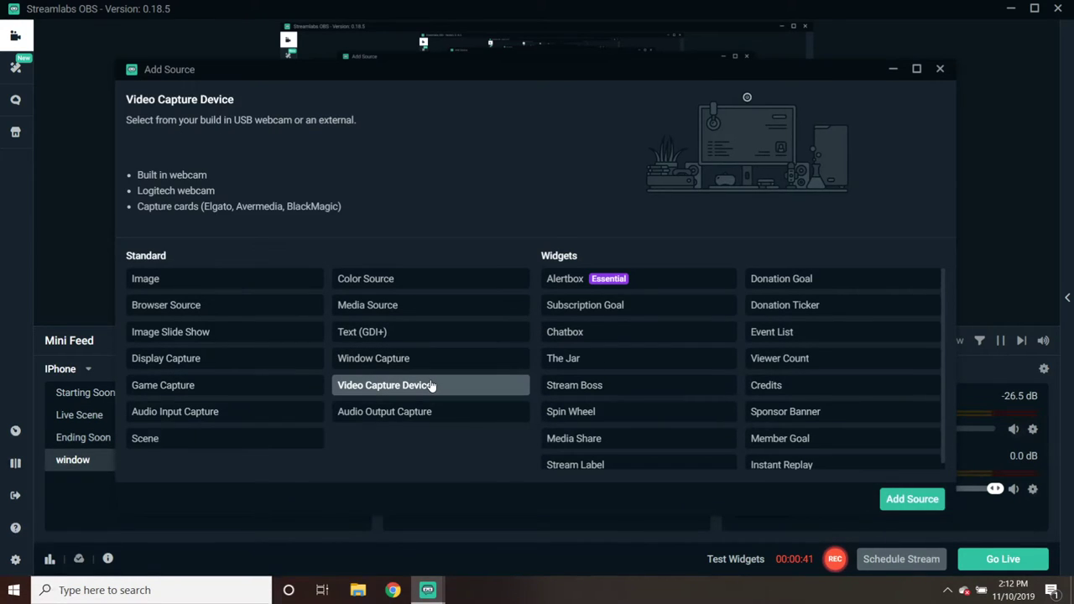
{"action": "left_click", "coordinate": [912, 498]}
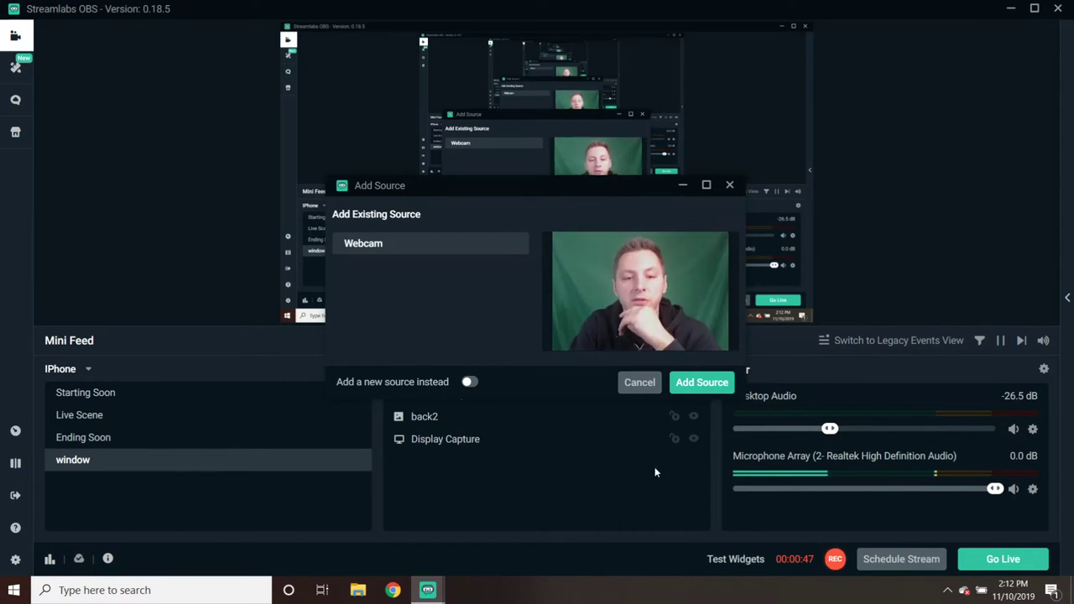
- Add the existing Webcam capture to the scene and open its Filters window
{"action": "left_click", "coordinate": [697, 384]}
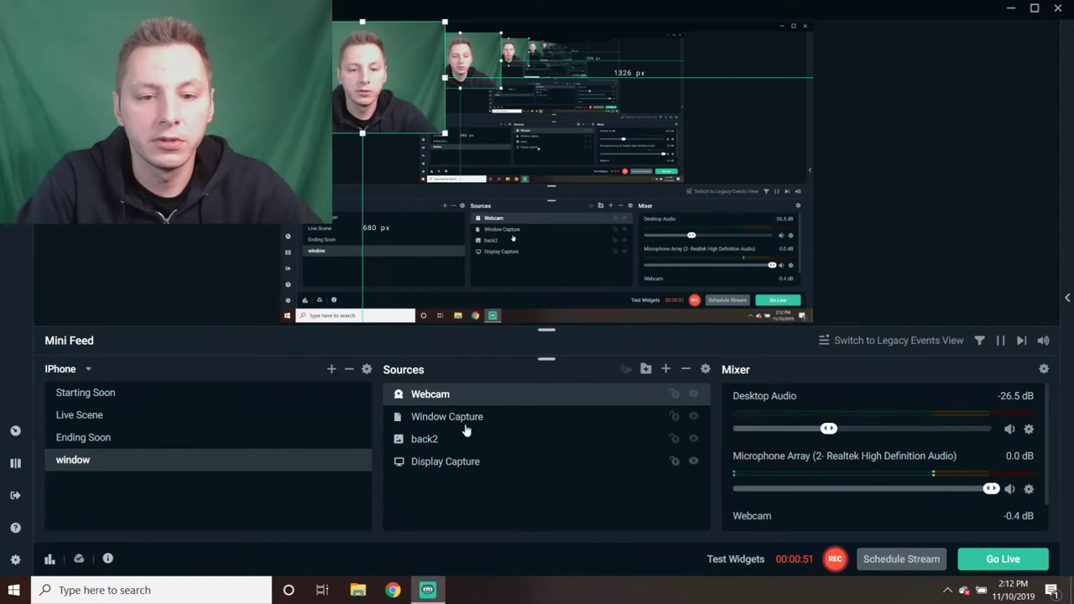
{"action": "right_click", "coordinate": [400, 396]}
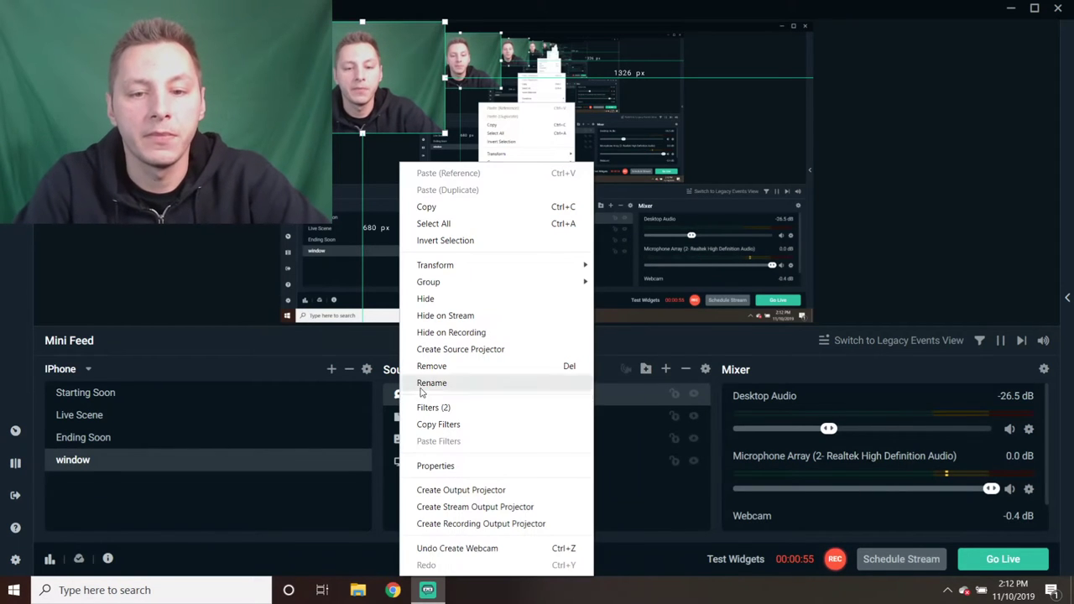
{"action": "left_click", "coordinate": [444, 410]}
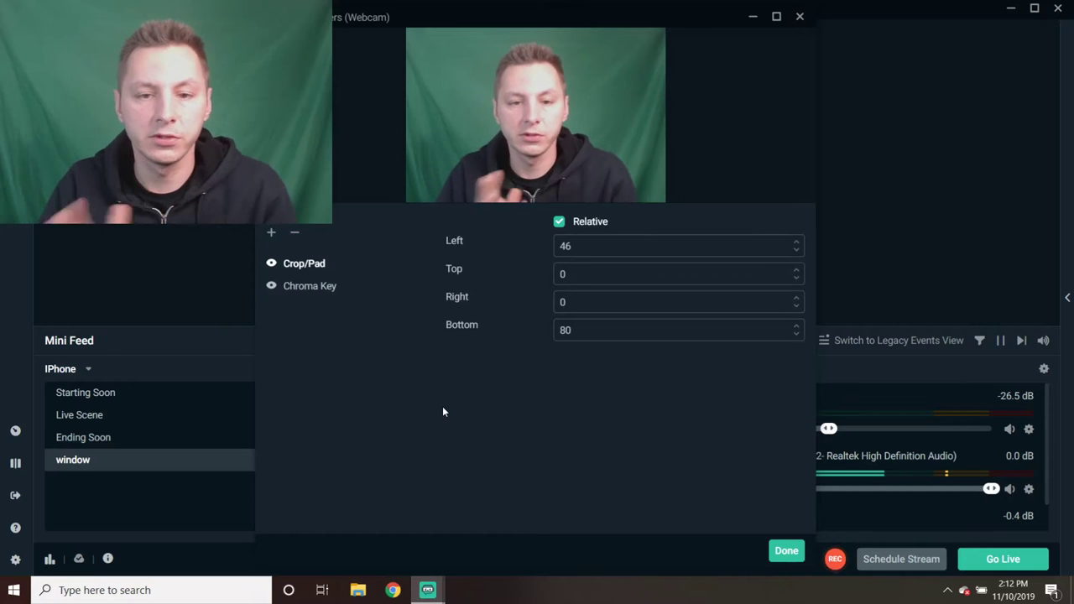
- Add a Chroma Key filter named Chroma Key (1) to the Webcam
{"action": "left_click", "coordinate": [270, 233]}
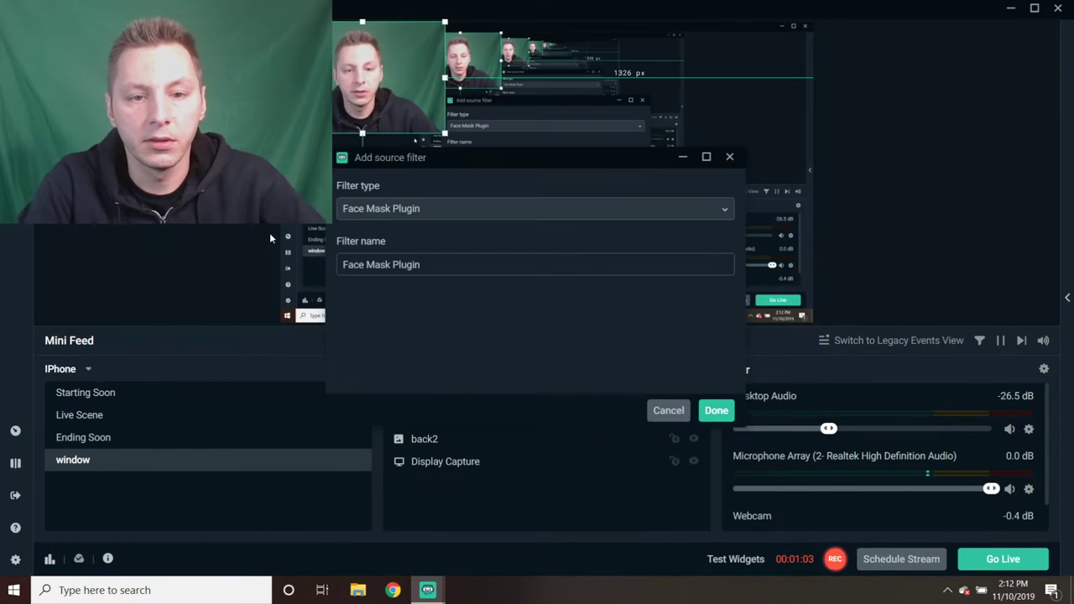
{"action": "left_click", "coordinate": [718, 210]}
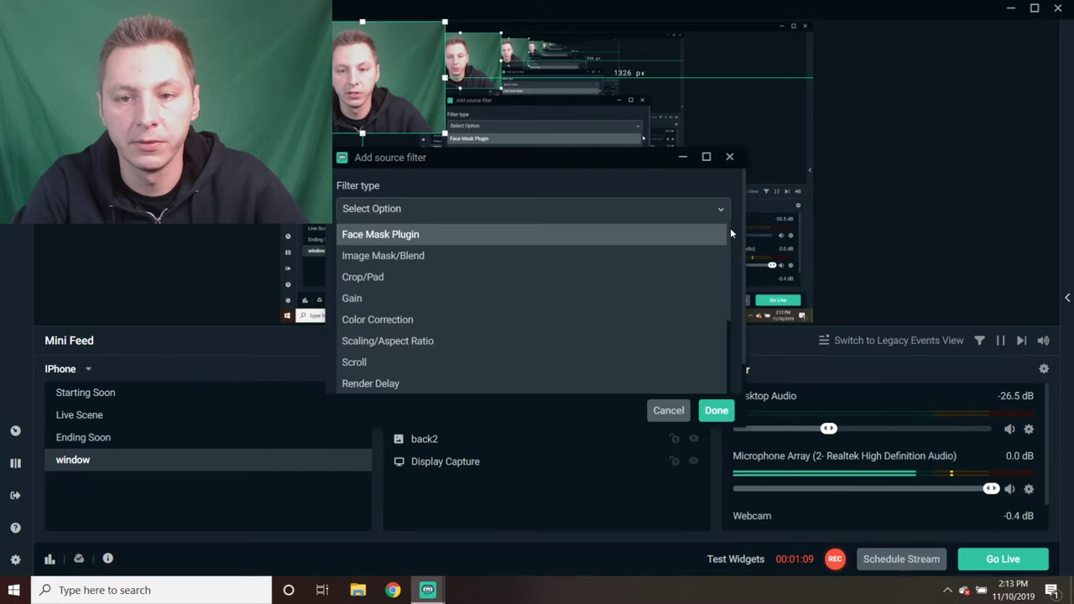
{"action": "left_click_drag", "start_coordinate": [731, 234], "coordinate": [731, 300]}
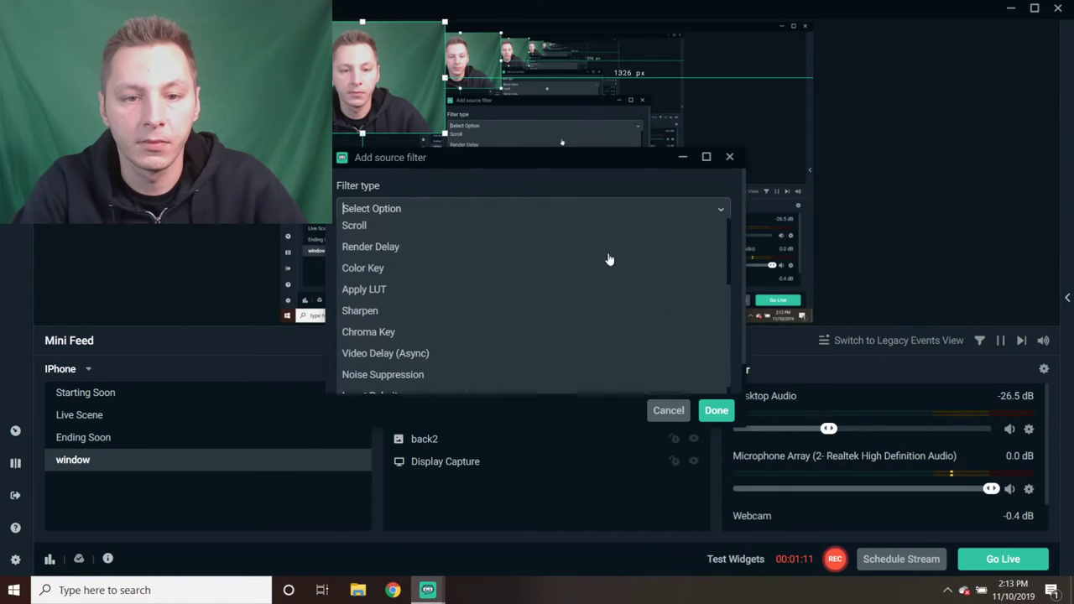
{"action": "left_click", "coordinate": [385, 333]}
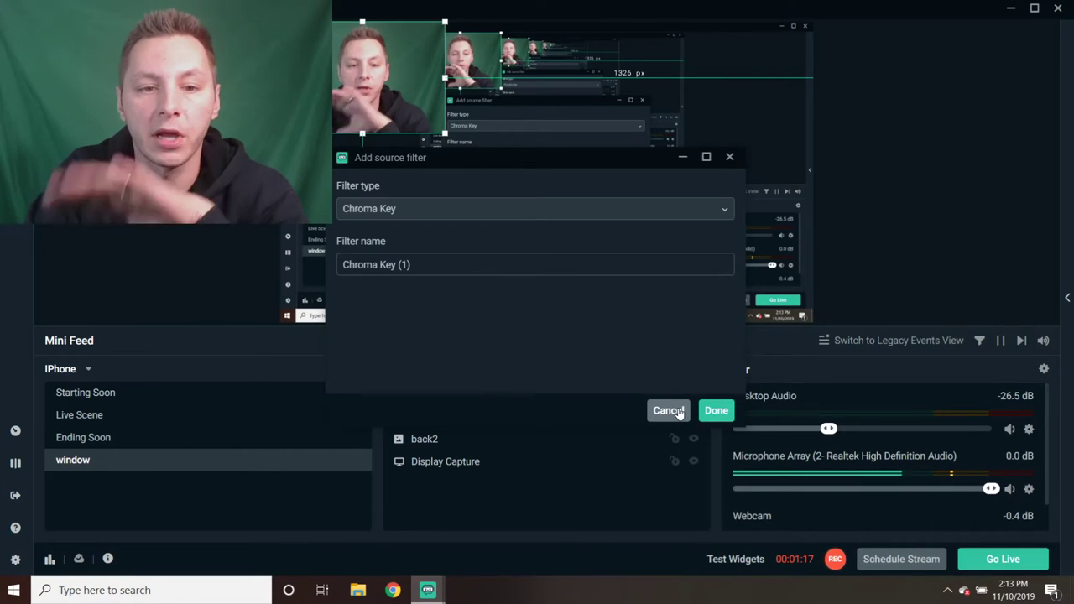
{"action": "left_click", "coordinate": [717, 412]}
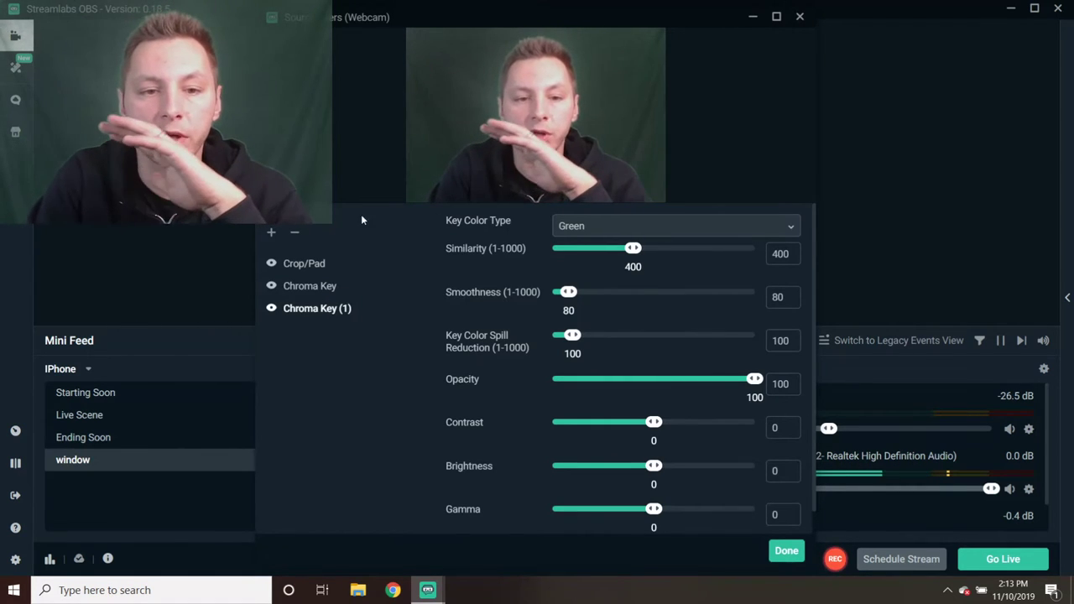
- Delete Chroma Key (1), then raise the original Chroma Key's Similarity and test Smoothness
{"action": "left_click", "coordinate": [296, 236]}
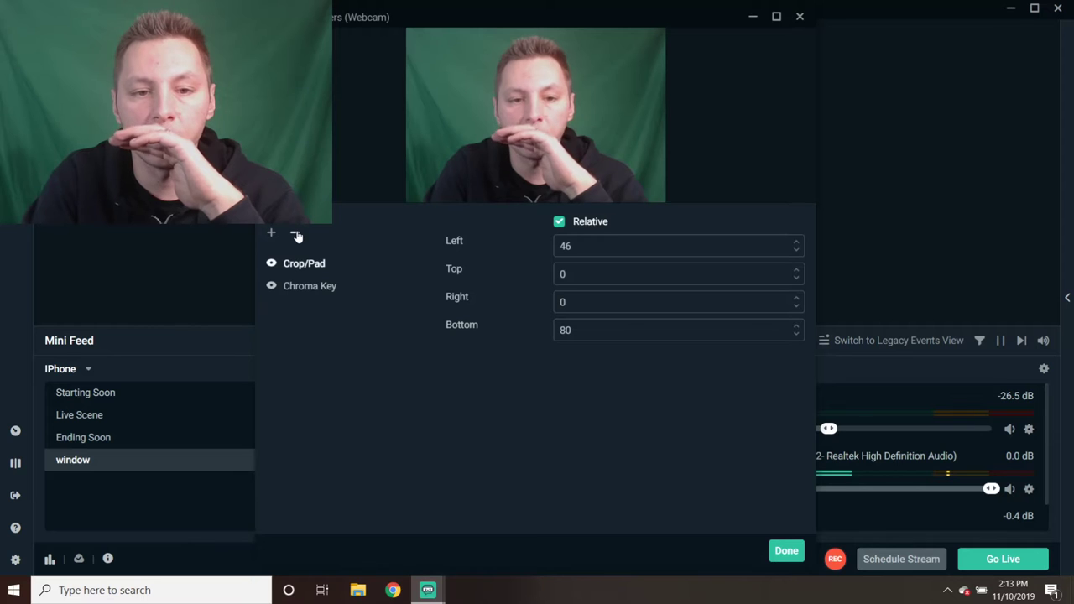
{"action": "left_click", "coordinate": [309, 289]}
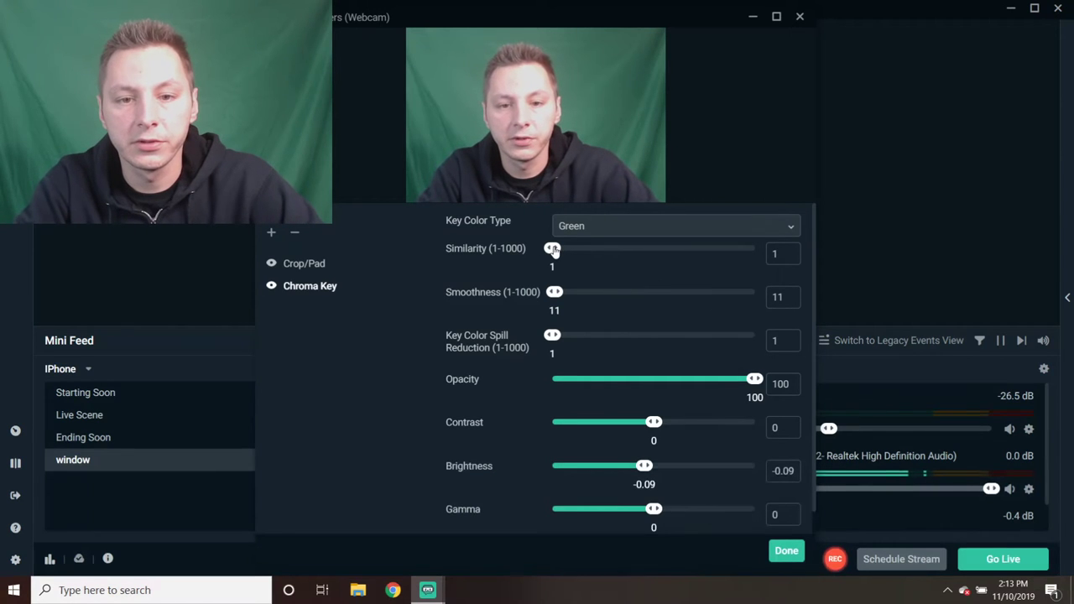
{"action": "left_click_drag", "start_coordinate": [548, 248], "coordinate": [629, 267]}
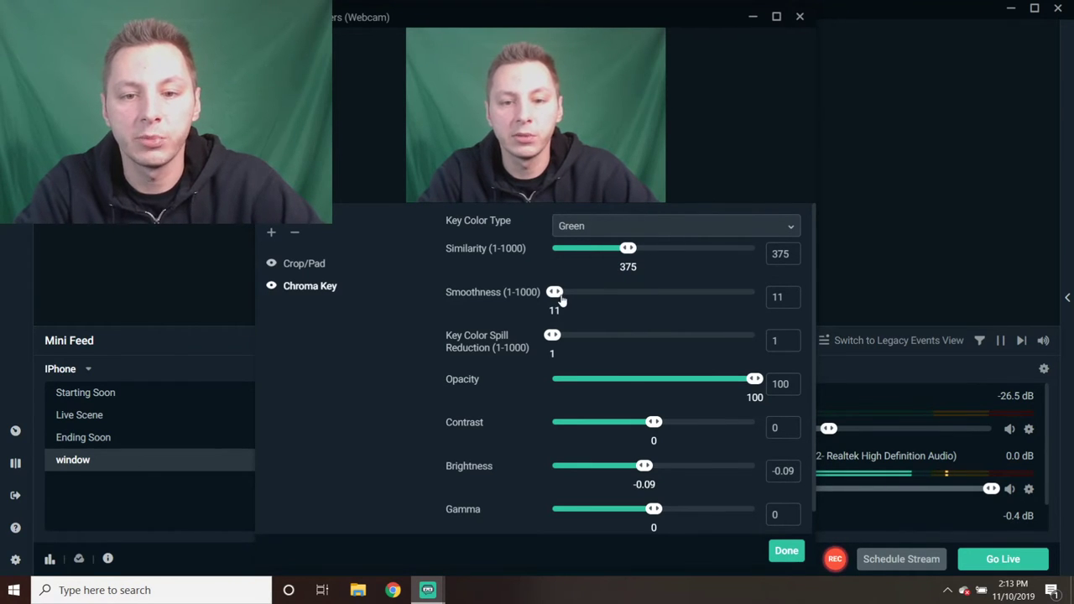
{"action": "mouse_move", "coordinate": [557, 303]}
{"action": "left_mouse_down"}
{"action": "mouse_move", "coordinate": [595, 306]}
{"action": "mouse_move", "coordinate": [551, 304]}
{"action": "left_mouse_up"}
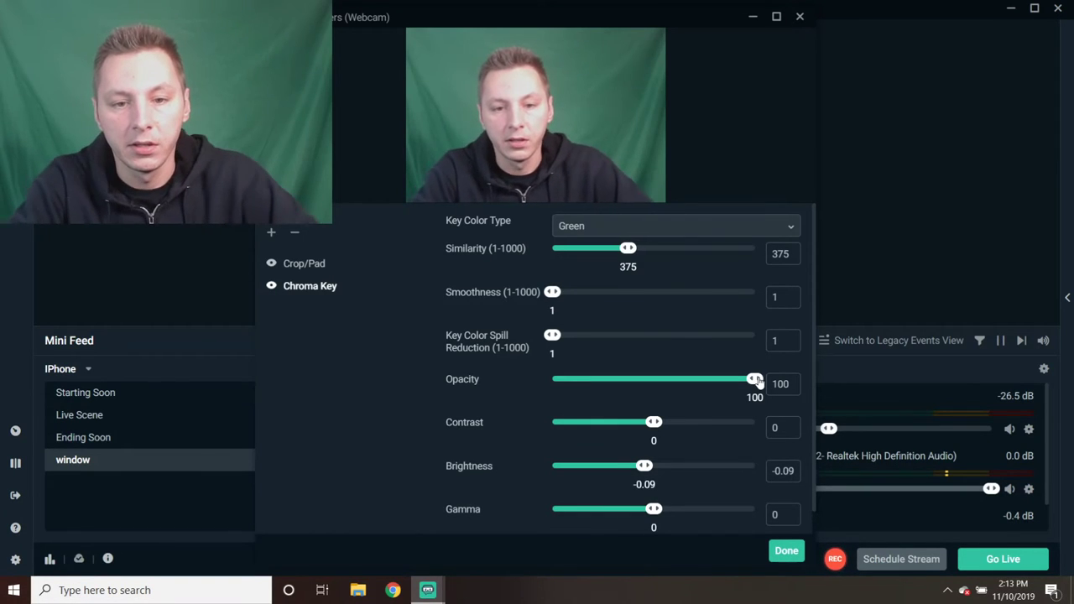
- Test opacity and spill reduction, then raise Similarity to about 492 to remove more green
{"action": "left_click_drag", "start_coordinate": [758, 382], "coordinate": [568, 398]}
{"action": "left_click_drag", "start_coordinate": [643, 402], "coordinate": [758, 379]}
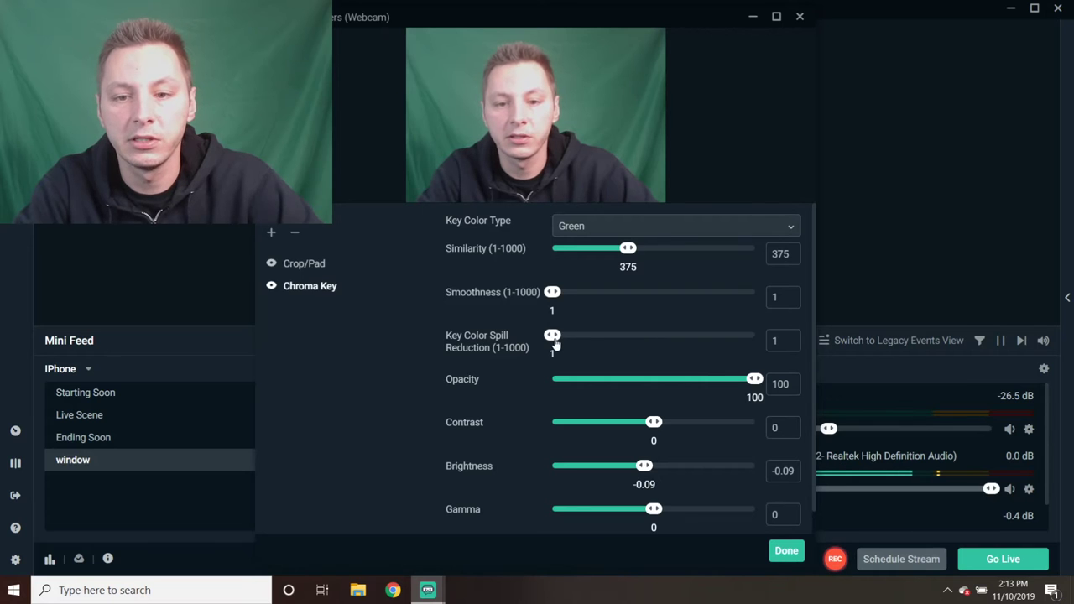
{"action": "left_click_drag", "start_coordinate": [552, 336], "coordinate": [460, 344]}
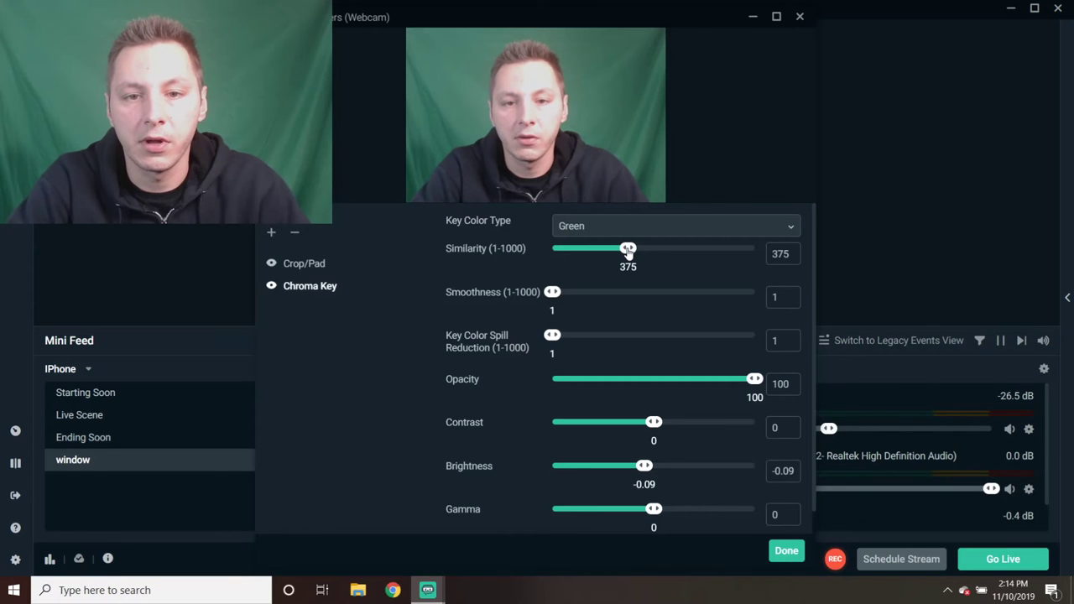
{"action": "left_click_drag", "start_coordinate": [630, 254], "coordinate": [635, 254]}
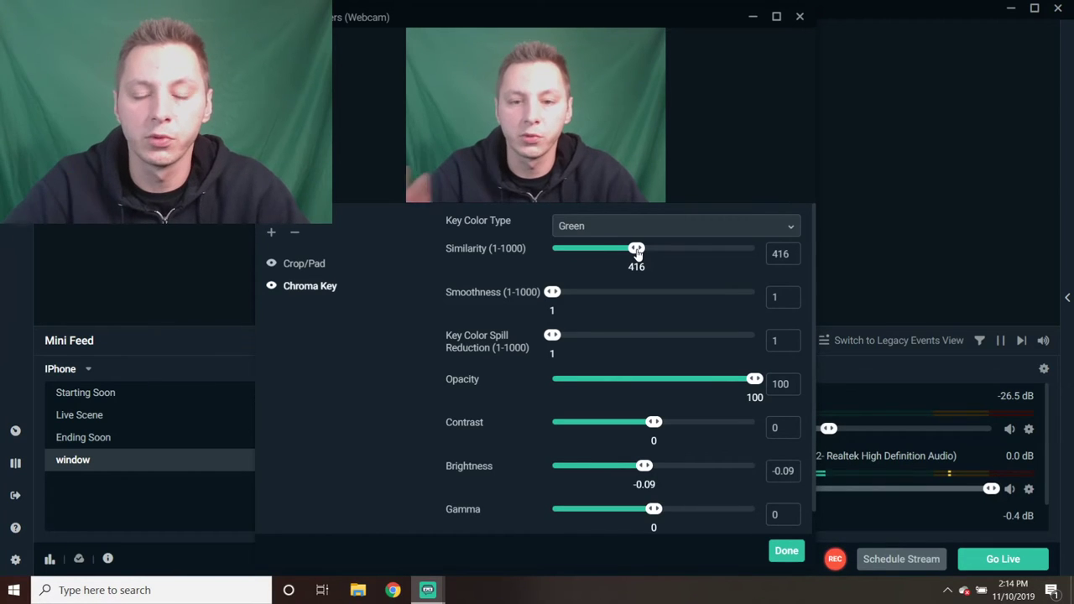
{"action": "left_click_drag", "start_coordinate": [637, 251], "coordinate": [639, 252]}
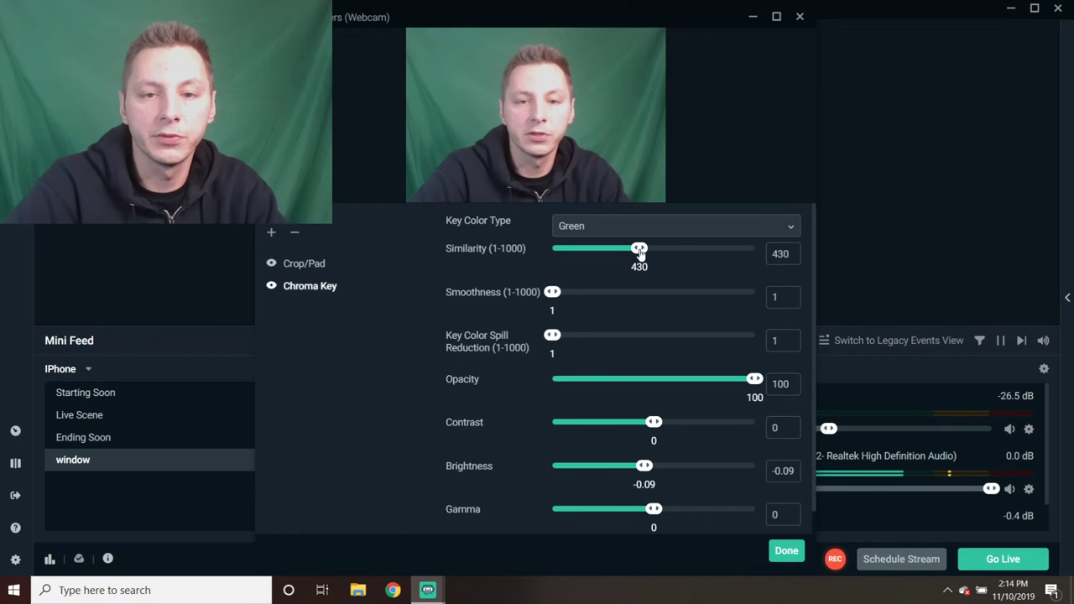
{"action": "left_click_drag", "start_coordinate": [639, 251], "coordinate": [654, 255]}
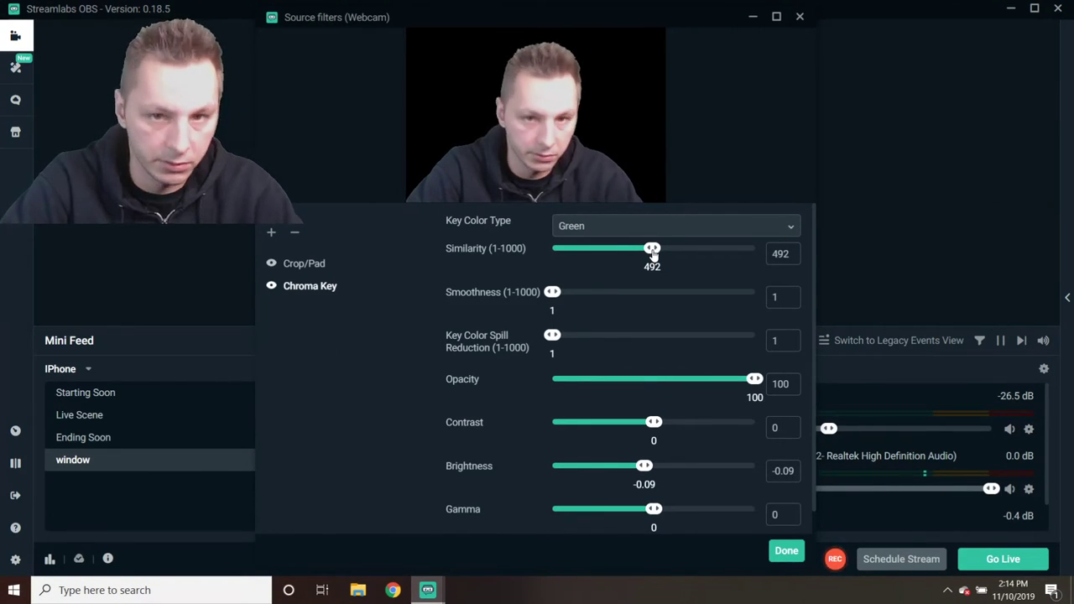
- Set Chroma Key Similarity to 502, trying Smoothness and returning it to 1
{"action": "left_click_drag", "start_coordinate": [654, 256], "coordinate": [656, 255]}
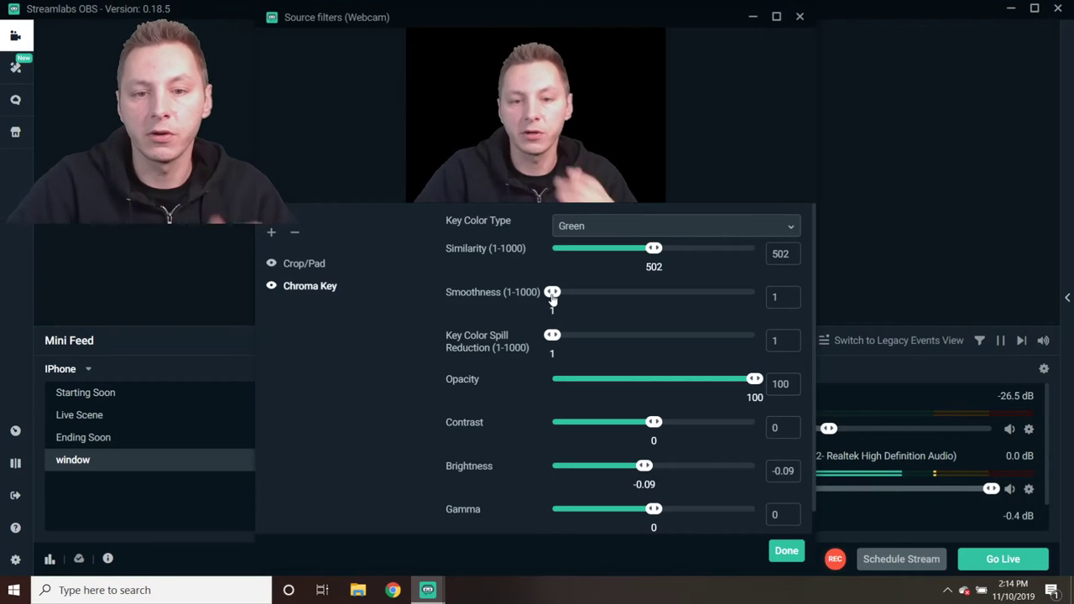
{"action": "left_click_drag", "start_coordinate": [552, 296], "coordinate": [556, 296]}
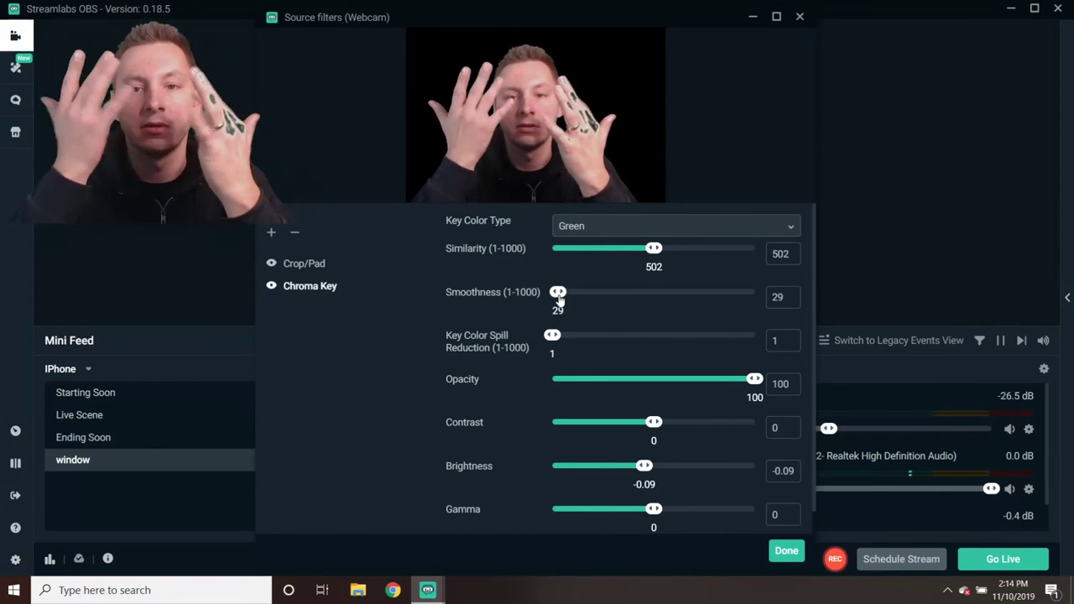
{"action": "left_click_drag", "start_coordinate": [559, 293], "coordinate": [542, 294]}
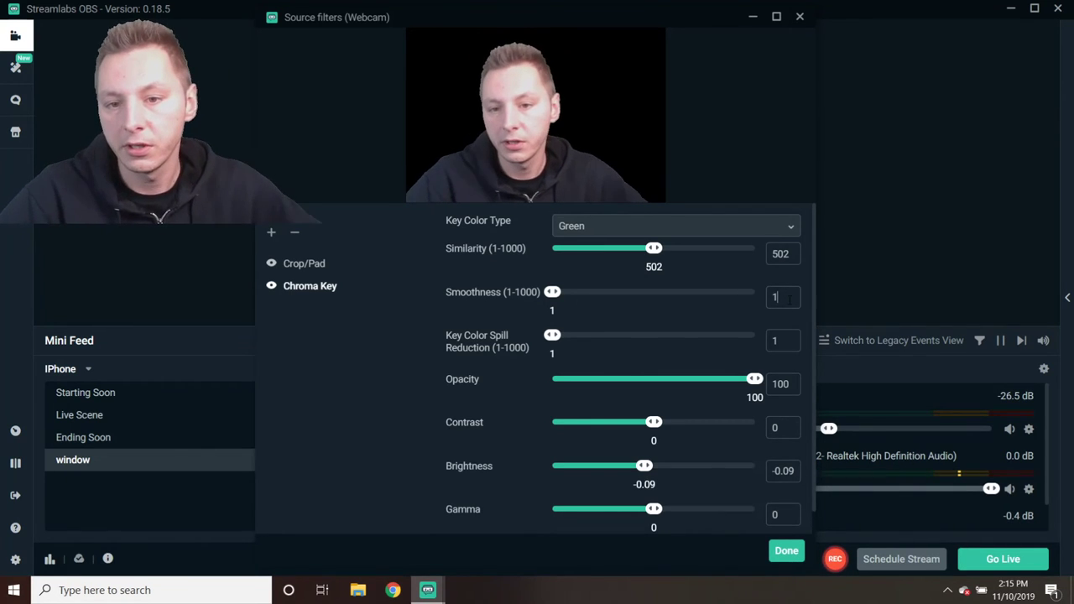
- Enter 495 in the Similarity box and 13 in the Smoothness box
{"action": "type", "text": "1"}
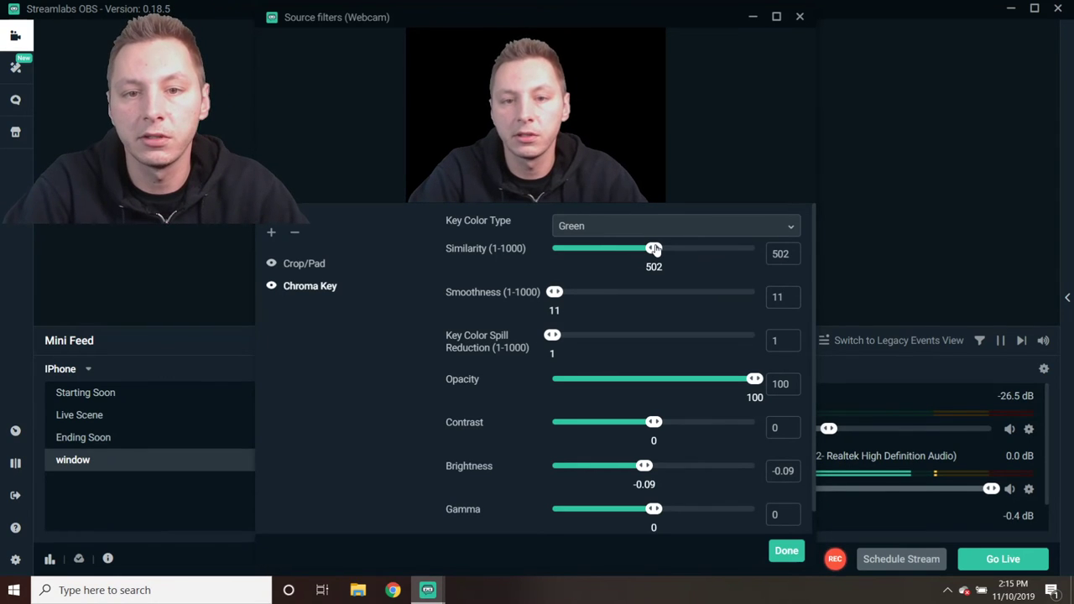
{"action": "left_click_drag", "start_coordinate": [654, 249], "coordinate": [653, 250]}
{"action": "left_click", "coordinate": [793, 254]}
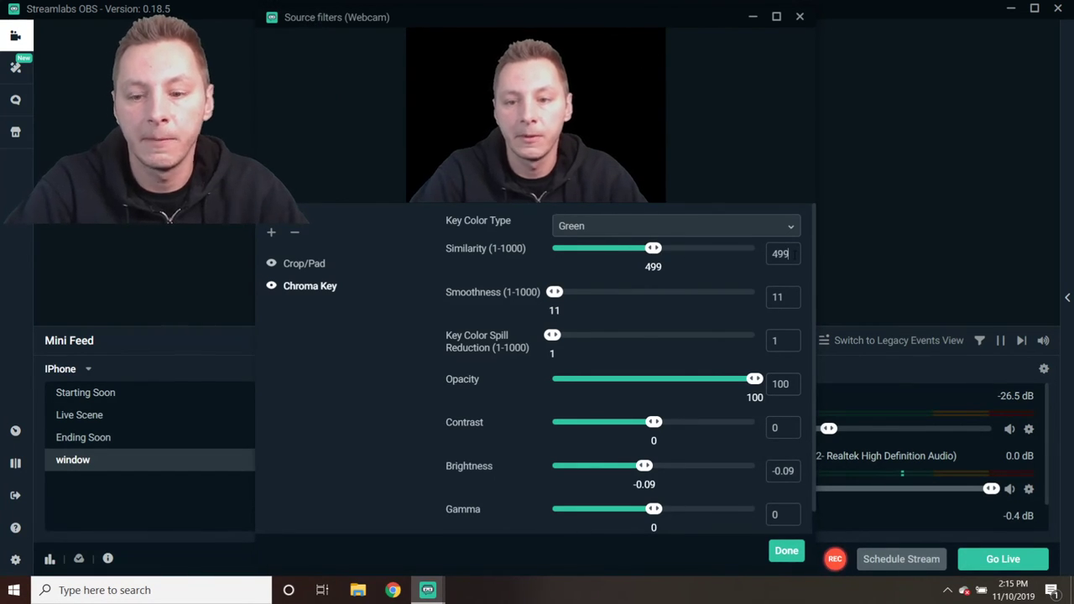
{"action": "key", "text": "BackSpace"}
{"action": "type", "text": "5"}
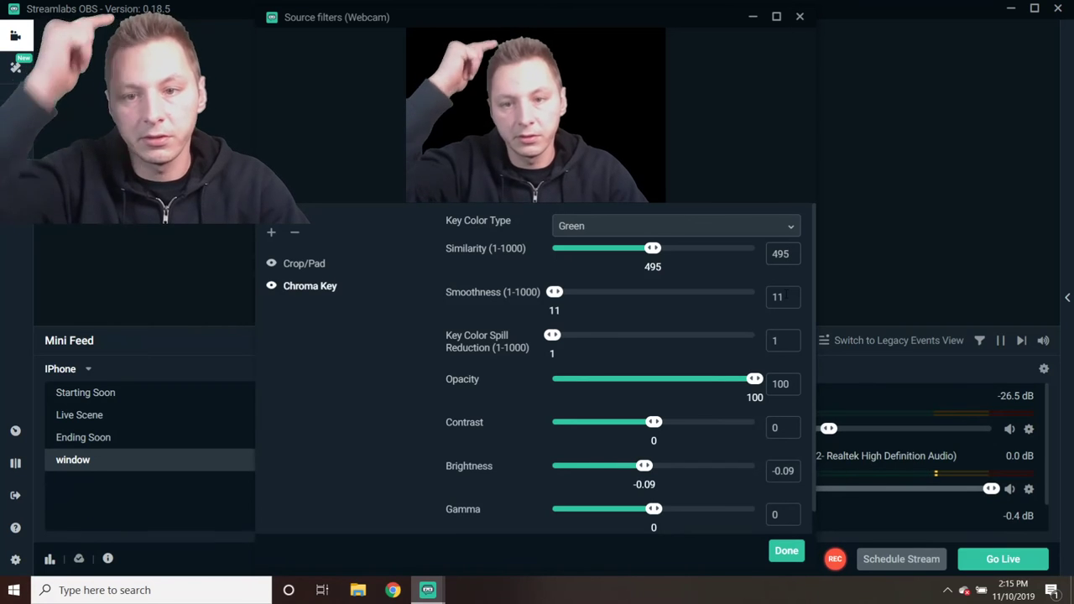
{"action": "key", "text": "BackSpace"}
{"action": "type", "text": "3"}
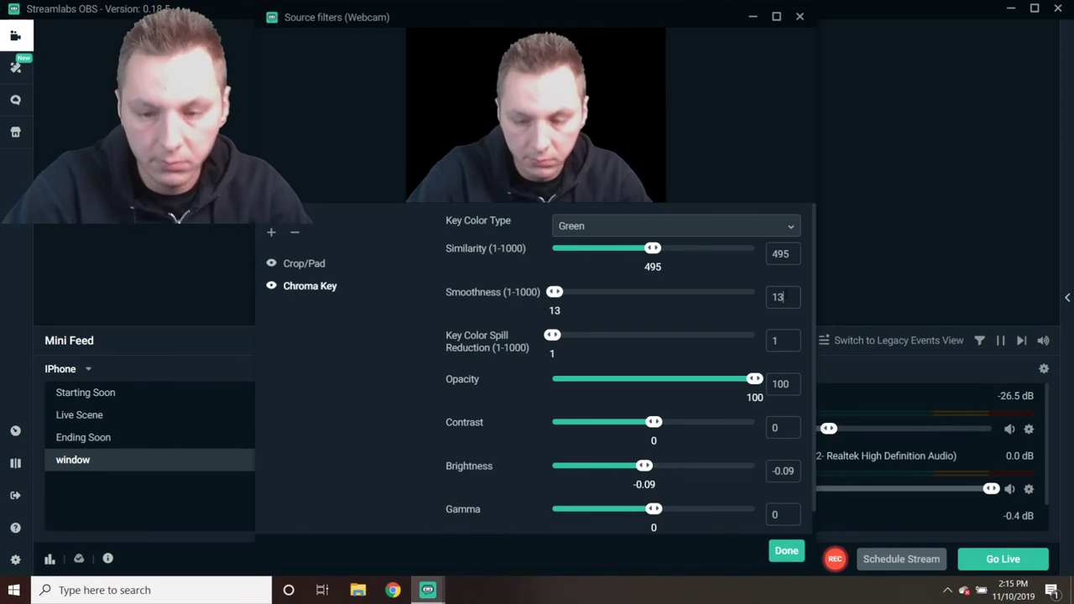
- Close filters, move the webcam bottom-right, and drag the purple back2 image onto the canvas
{"action": "left_click", "coordinate": [793, 550]}
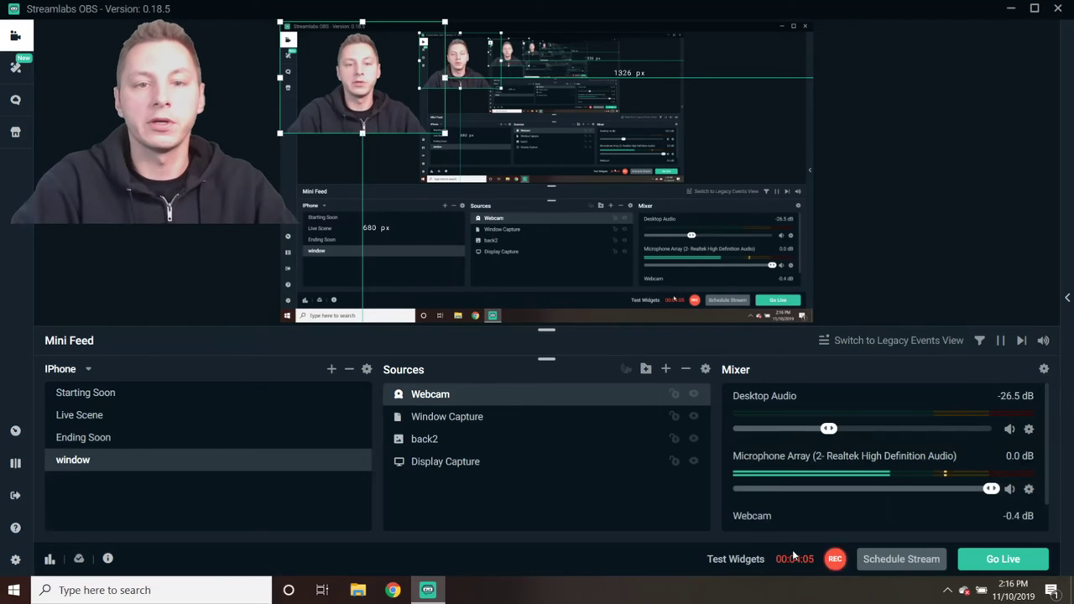
{"action": "left_click_drag", "start_coordinate": [431, 124], "coordinate": [816, 314]}
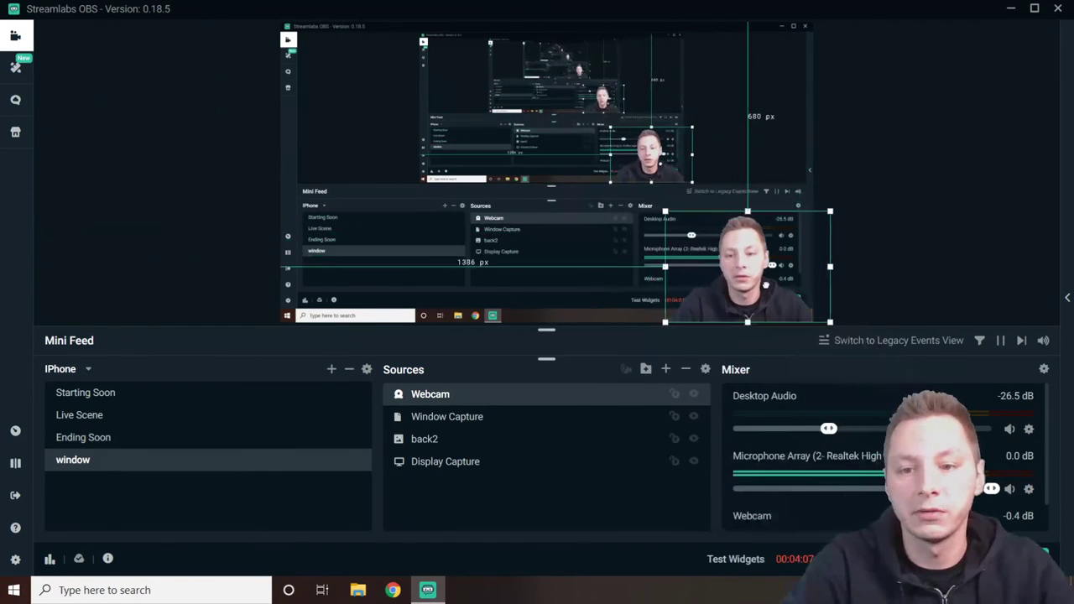
{"action": "left_click", "coordinate": [420, 445]}
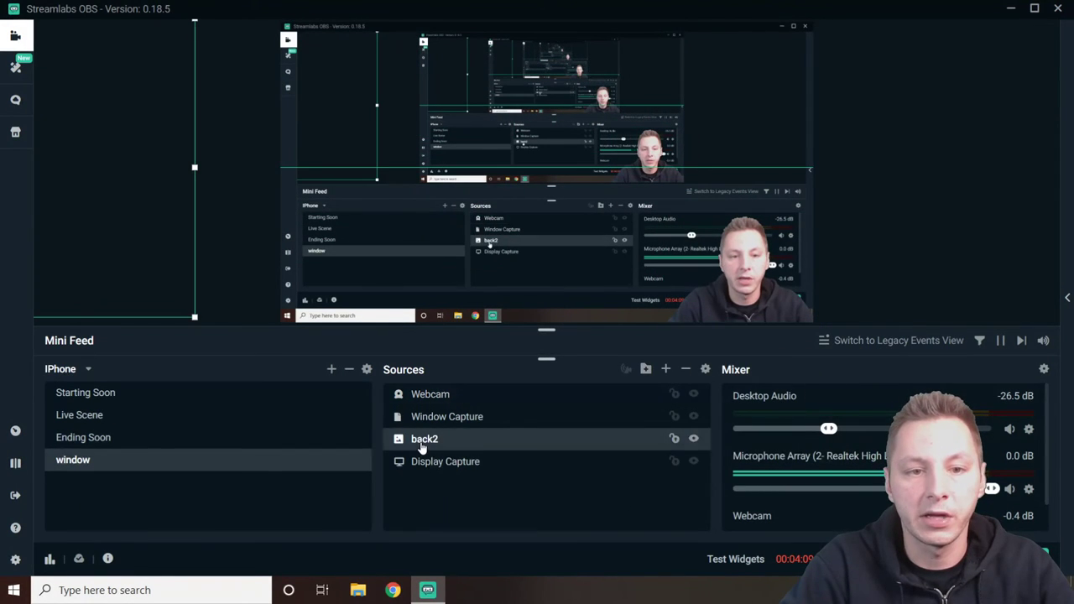
{"action": "left_click_drag", "start_coordinate": [82, 189], "coordinate": [692, 191]}
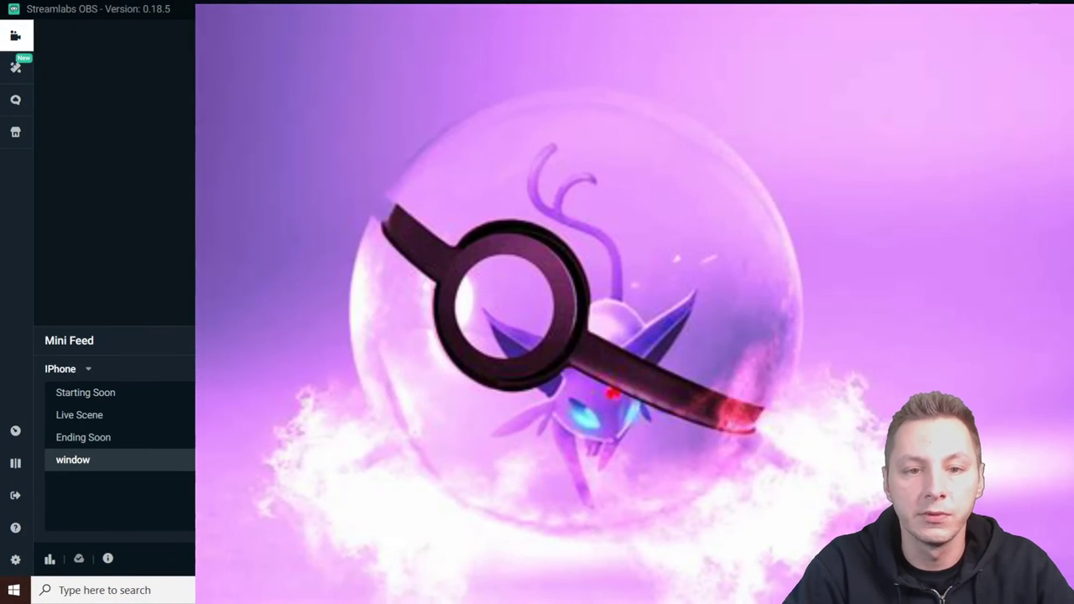